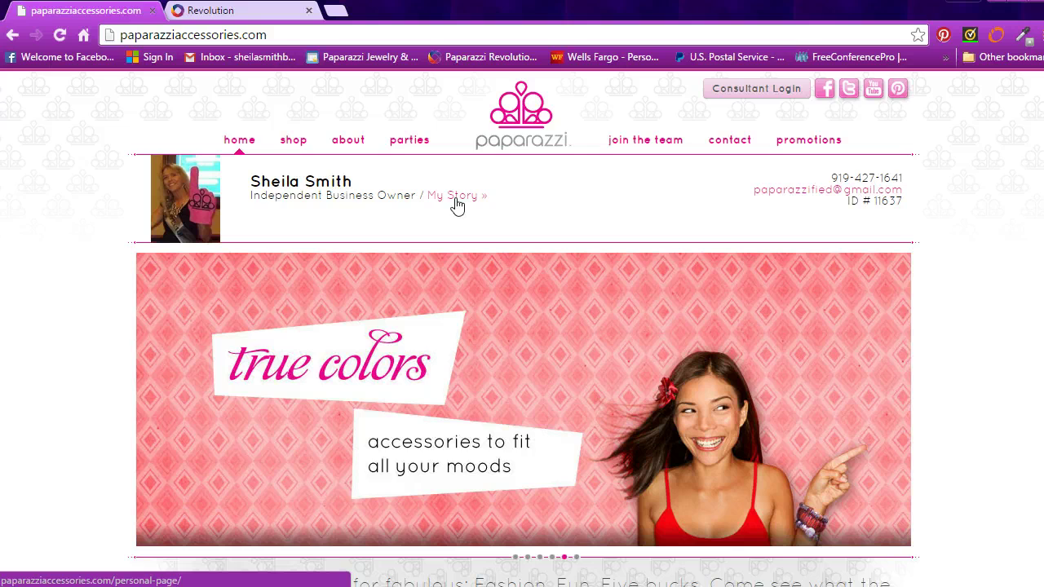
# Open the consultant's My Story page from the replicated site.
pyautogui.click(455, 198)
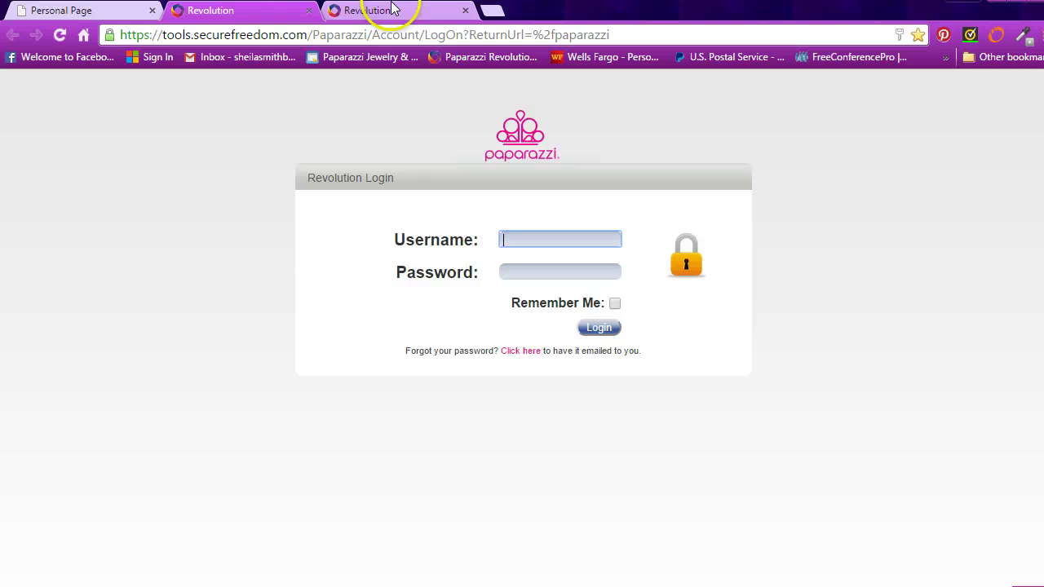
# Log in to the Revolution back office with the filled credentials and close the duplicate tab.
pyautogui.click(392, 8)
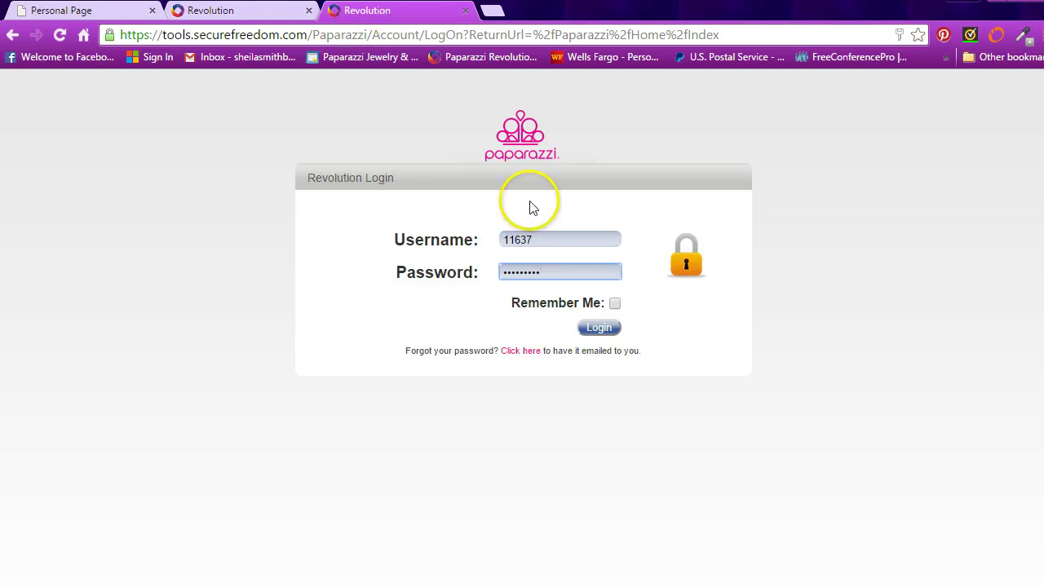
pyautogui.click(602, 335)
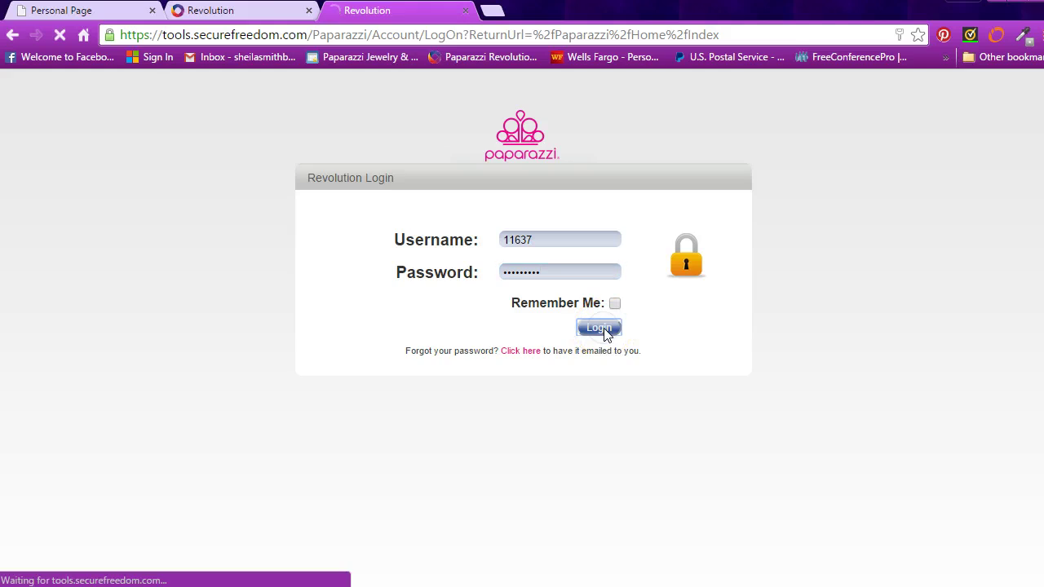
pyautogui.click(309, 11)
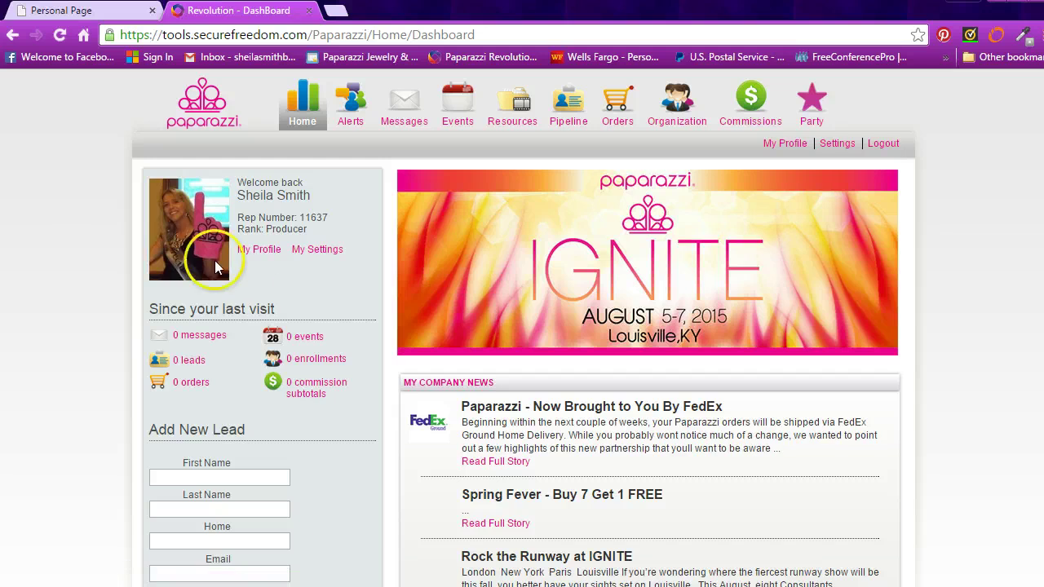
# Open the consultant's My Profile page from the dashboard.
pyautogui.click(248, 251)
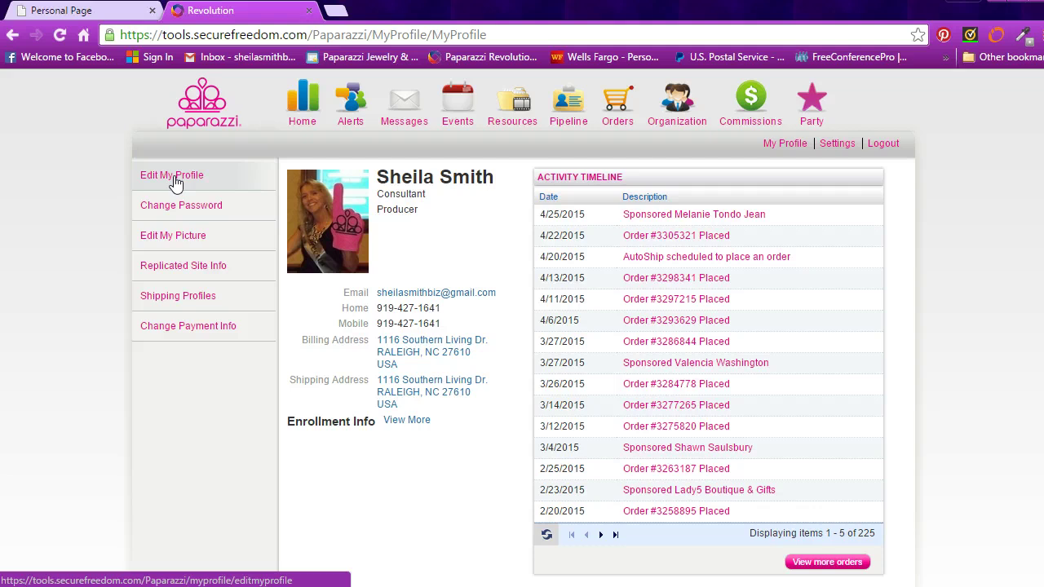
# Open Edit My Profile and review the email, contact and shipping address fields, leaving them unchanged.
pyautogui.click(173, 176)
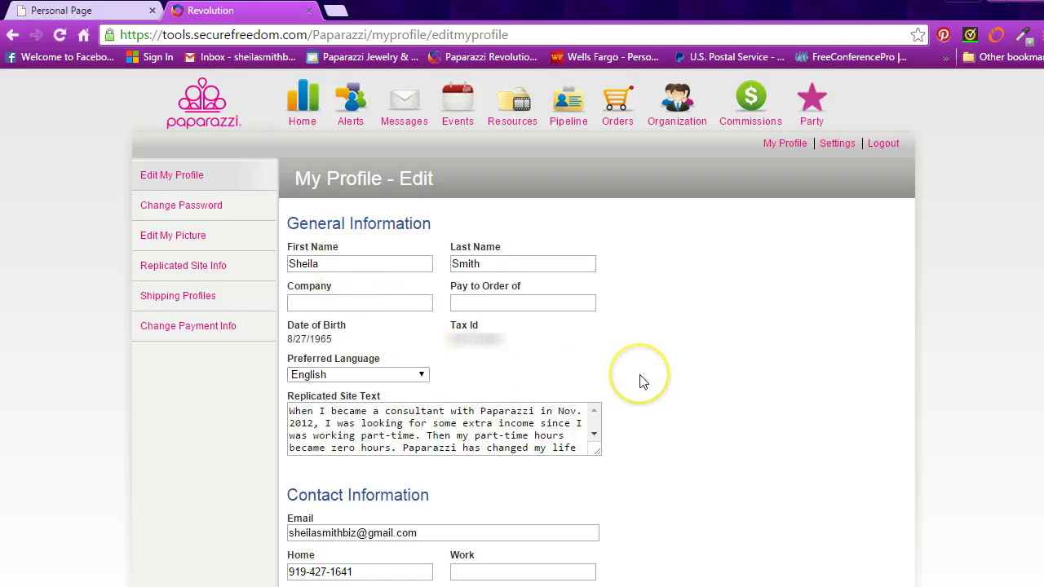
pyautogui.scroll(-3, 640, 380)
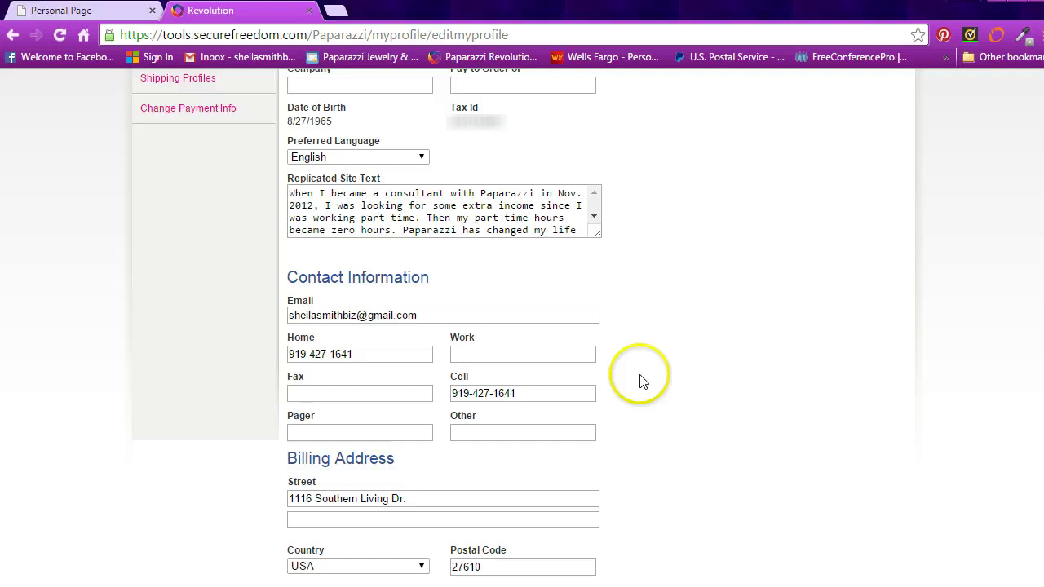
pyautogui.click(467, 315)
pyautogui.click(467, 314)
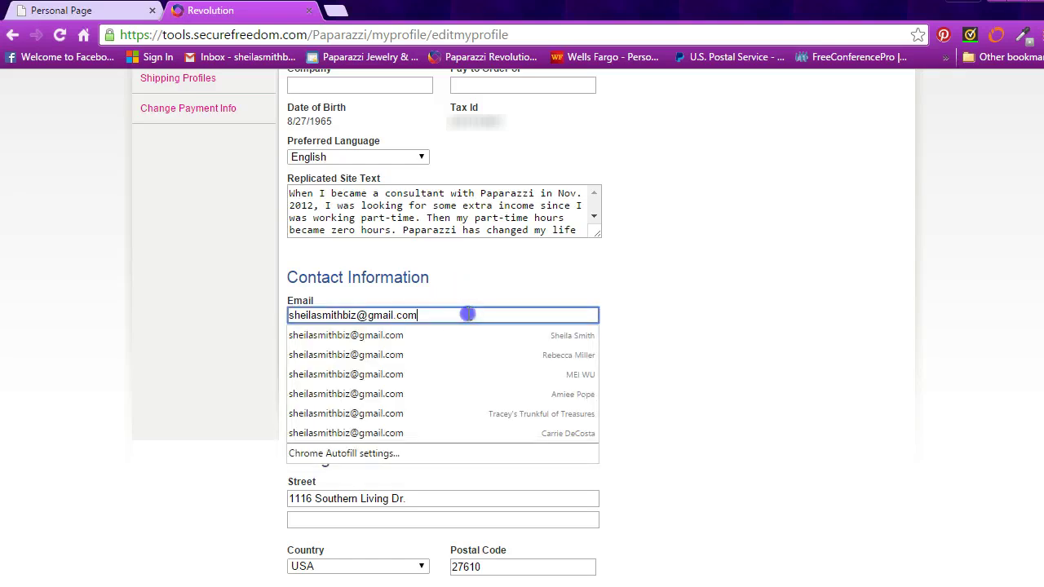
pyautogui.click(509, 304)
pyautogui.click(629, 328)
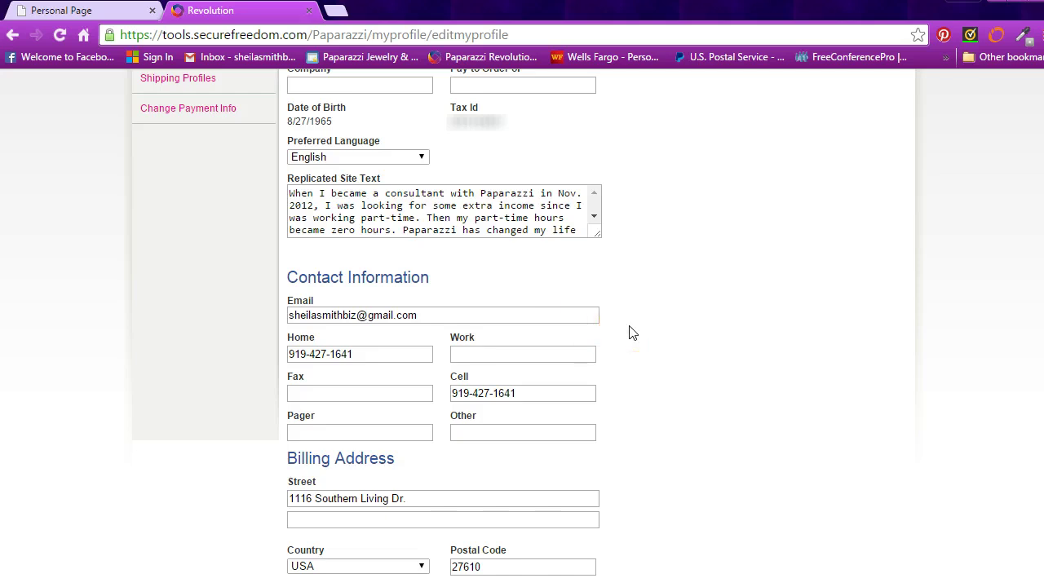
pyautogui.middleClick(629, 328)
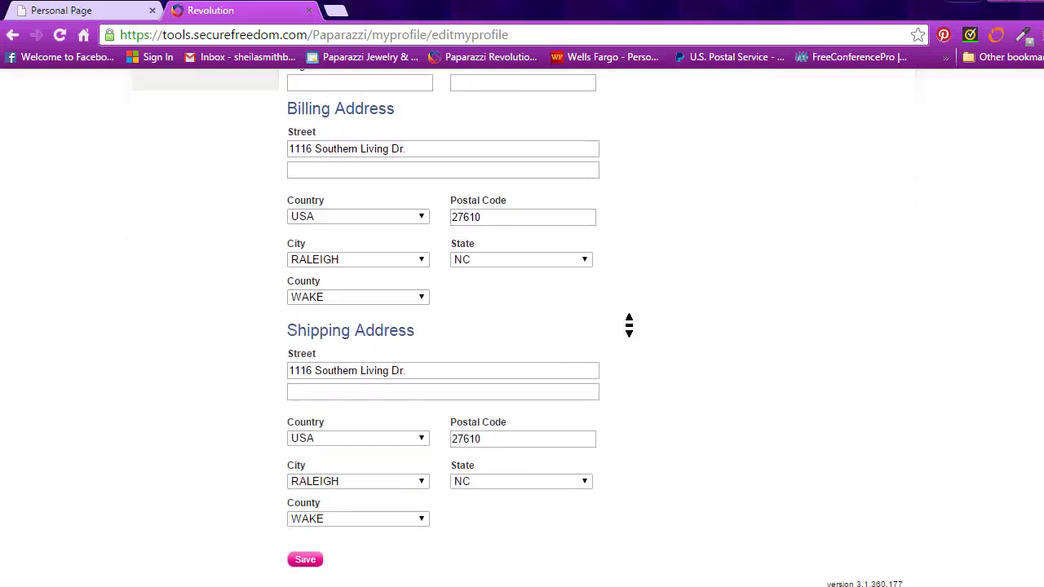
pyautogui.click(631, 331)
pyautogui.middleClick(629, 327)
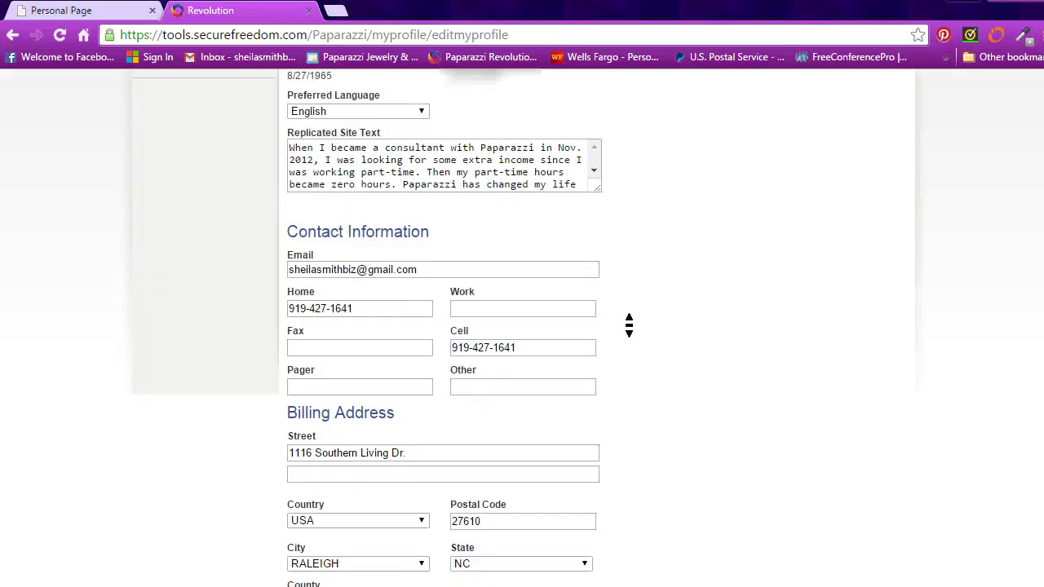
pyautogui.click(629, 327)
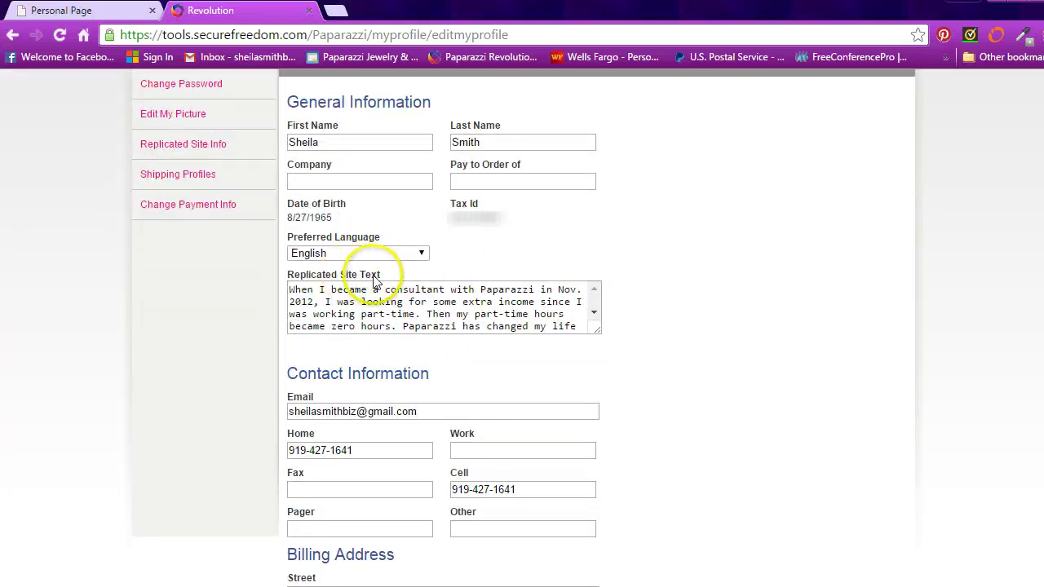
# Review the Replicated Site Text story, then save the Edit My Profile form.
pyautogui.click(289, 290)
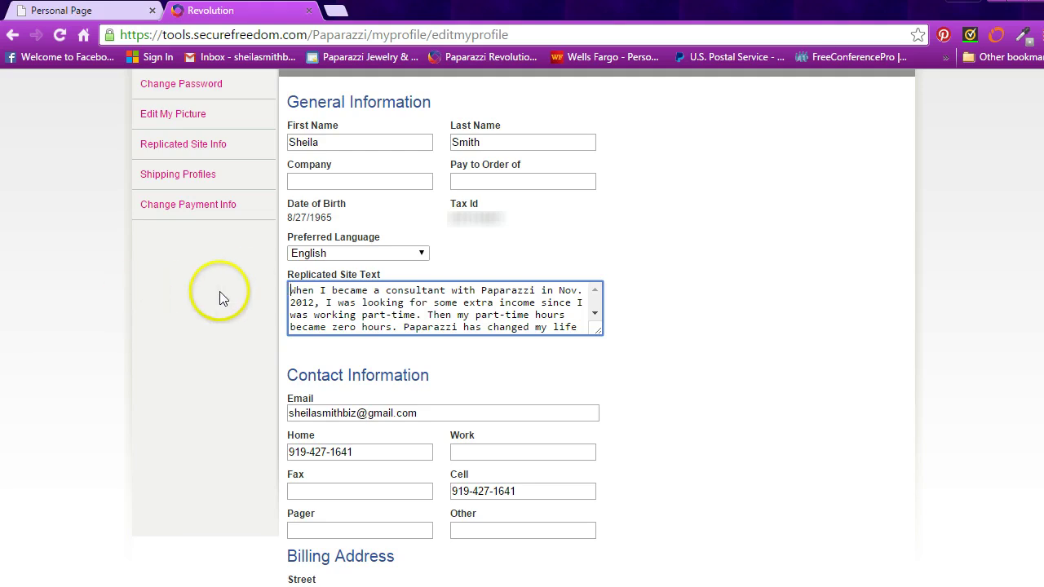
pyautogui.scroll(-5, 221, 292)
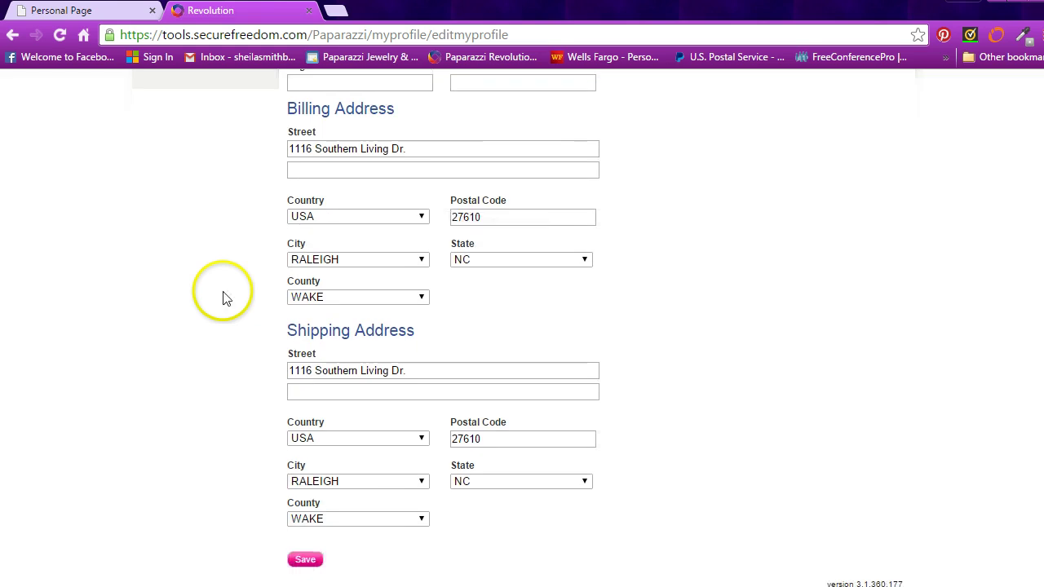
pyautogui.click(310, 562)
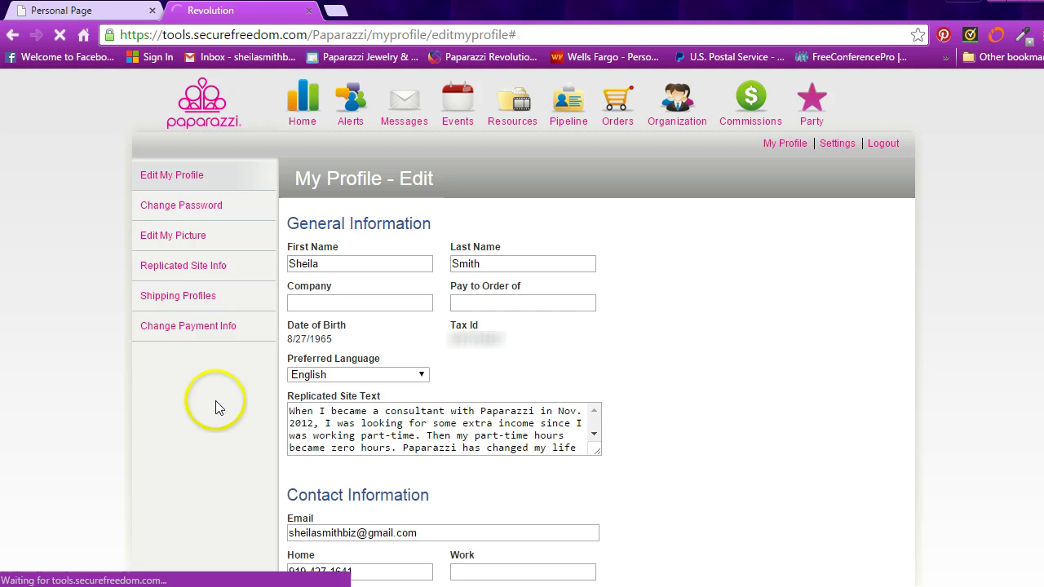
# Open the Change Rep Password form from the profile menu.
pyautogui.click(290, 412)
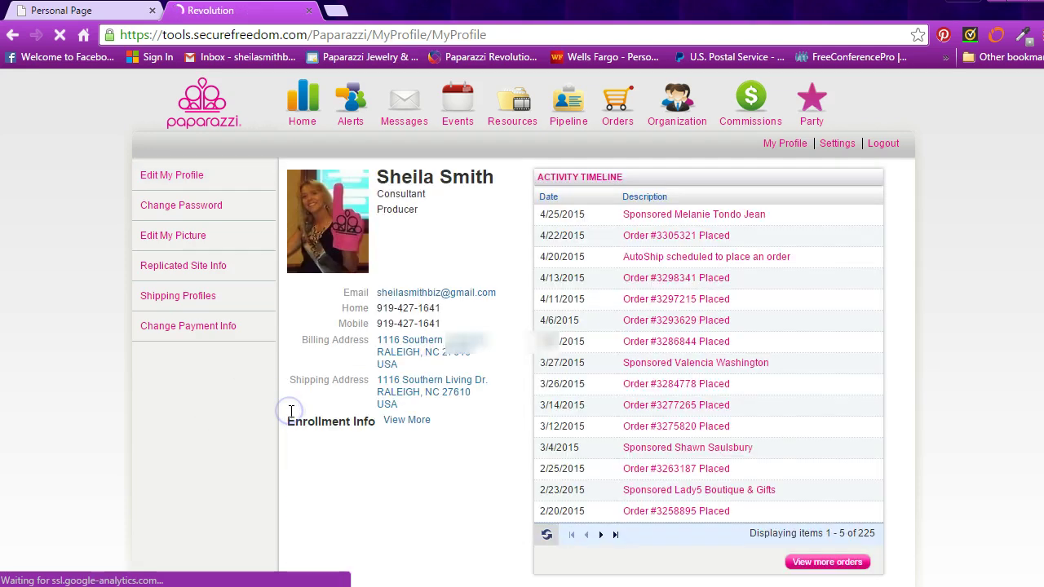
pyautogui.click(204, 412)
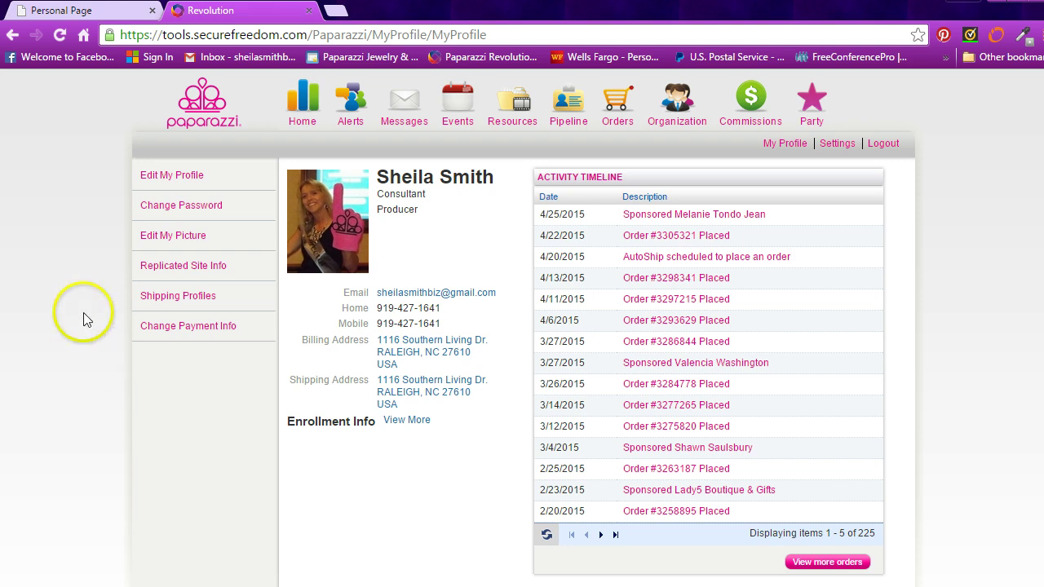
pyautogui.click(176, 209)
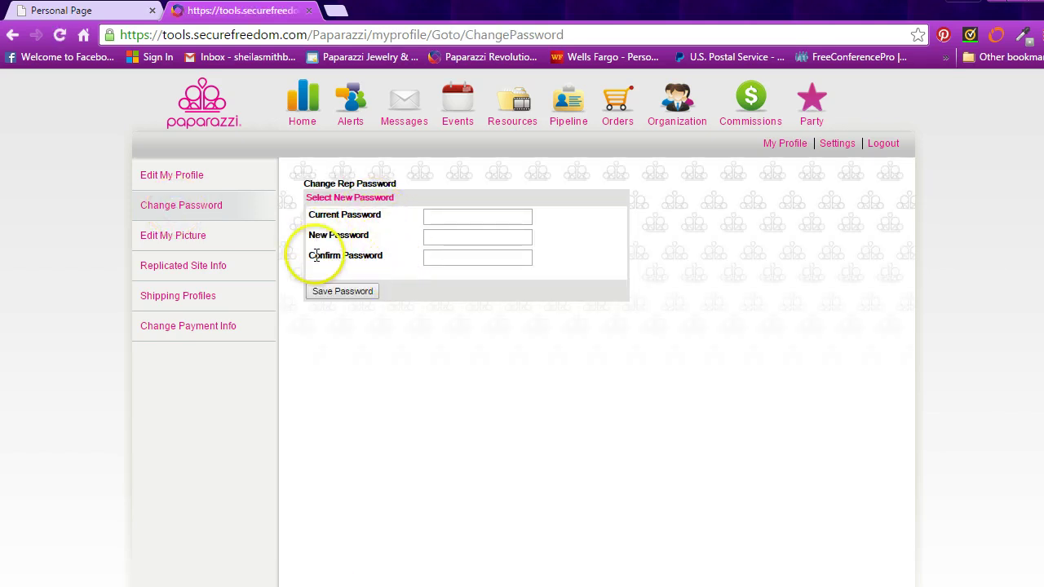
# Open Edit My Picture, start choosing a file, and read the 150px by 150px JPG/GIF requirements.
pyautogui.click(178, 238)
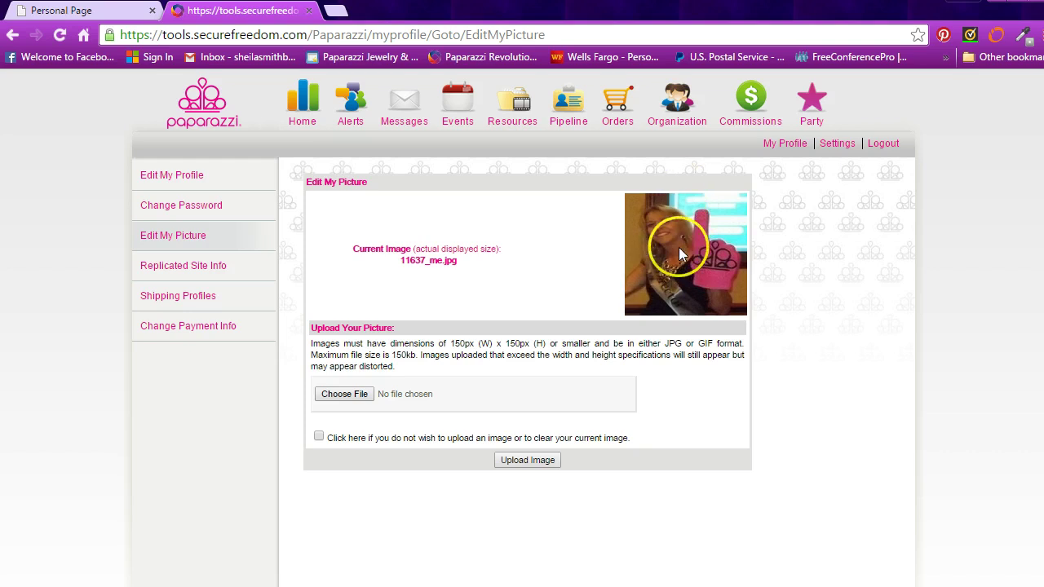
pyautogui.click(680, 248)
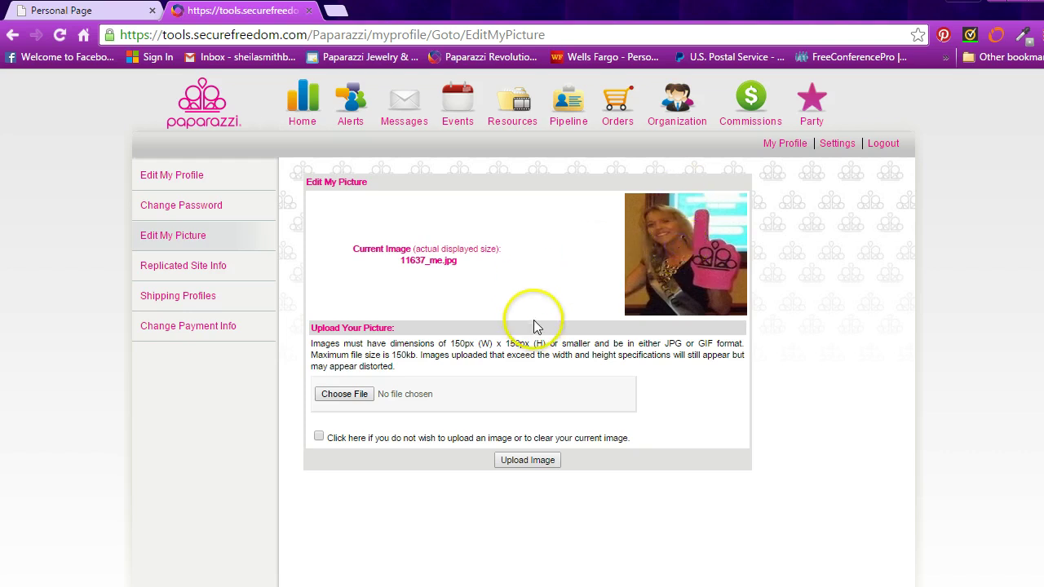
pyautogui.click(358, 398)
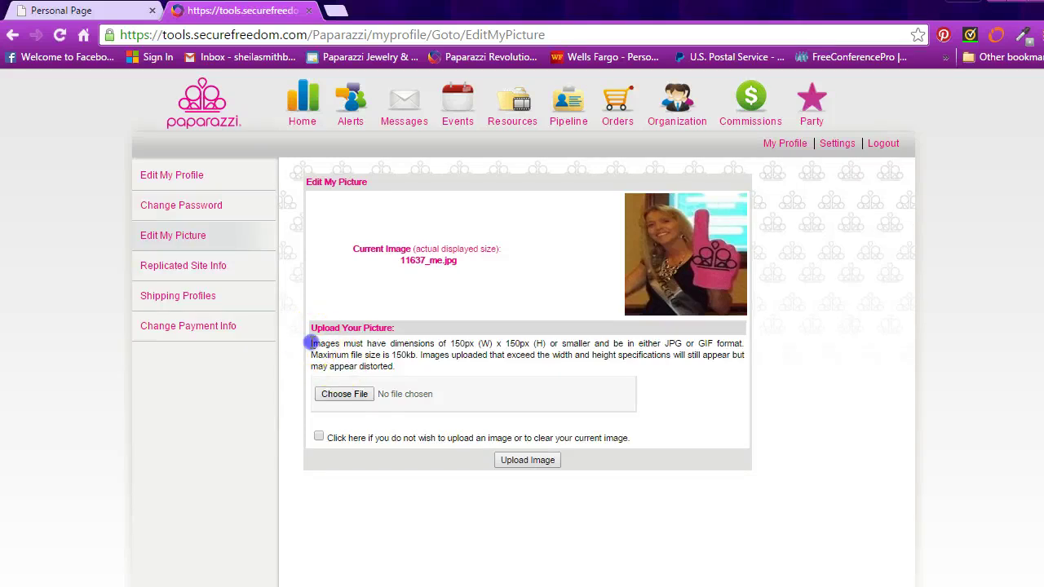
pyautogui.moveTo(311, 343); pyautogui.dragTo(411, 372)
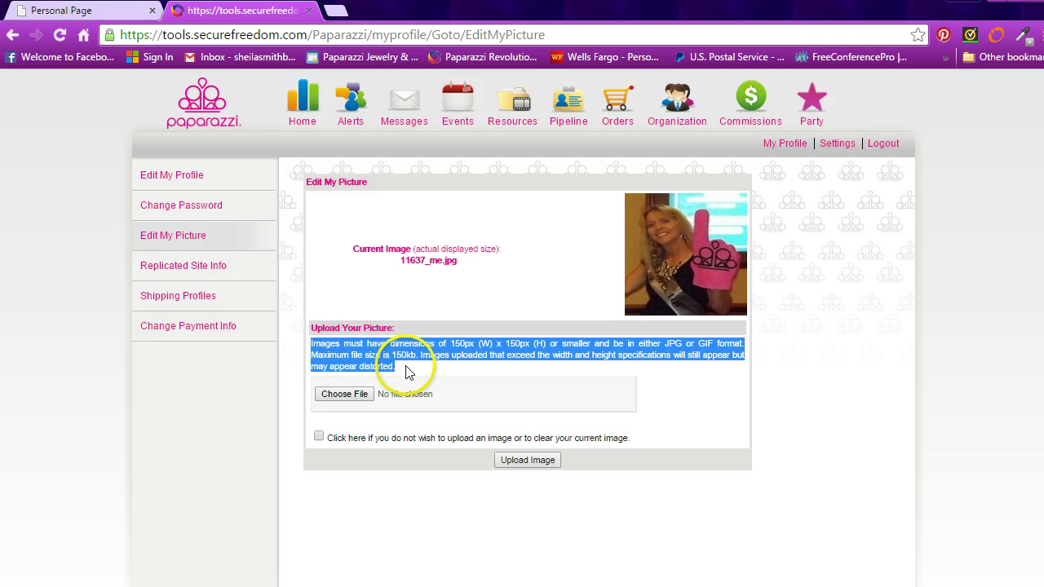
pyautogui.click(407, 371)
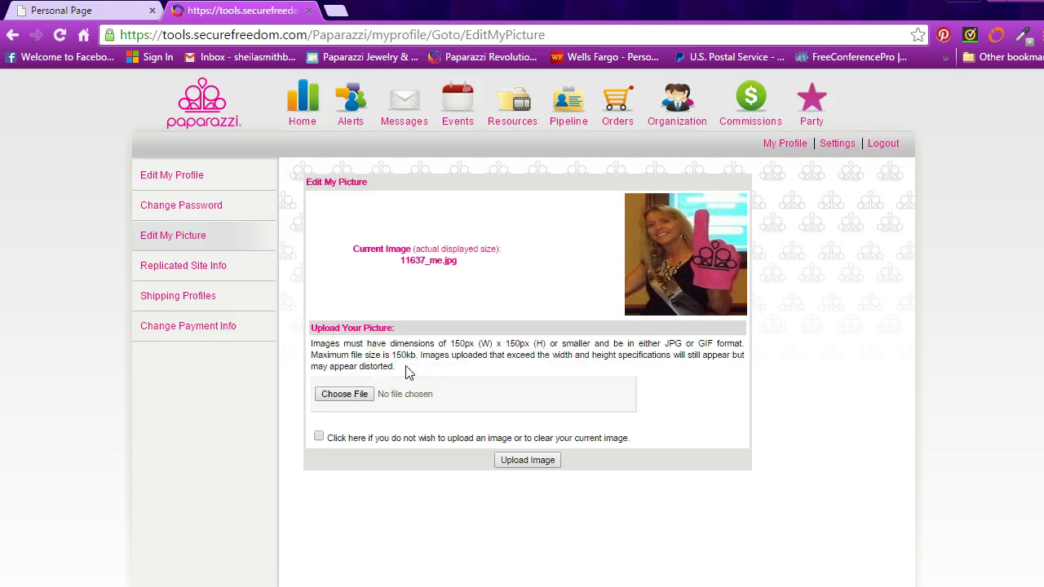
# Open Replicated Site Info and review the overridden home phone and email values.
pyautogui.click(192, 271)
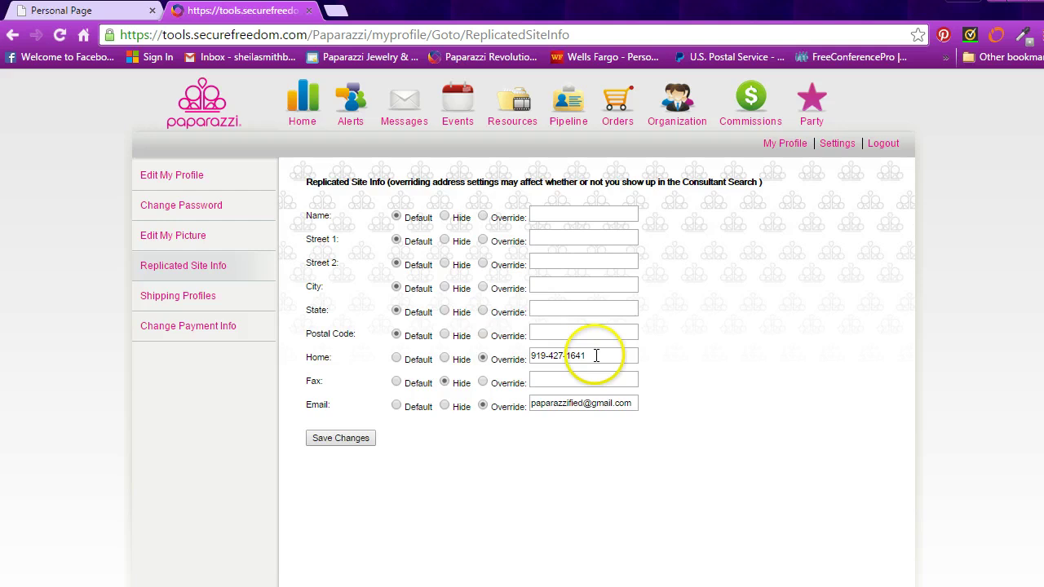
pyautogui.moveTo(597, 355); pyautogui.dragTo(526, 363)
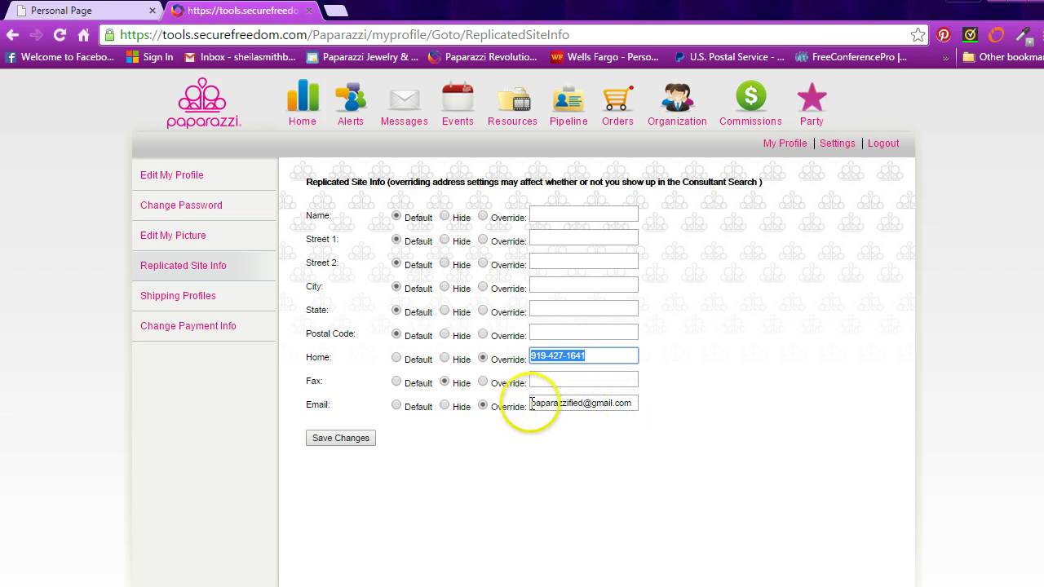
pyautogui.moveTo(532, 403); pyautogui.dragTo(641, 412)
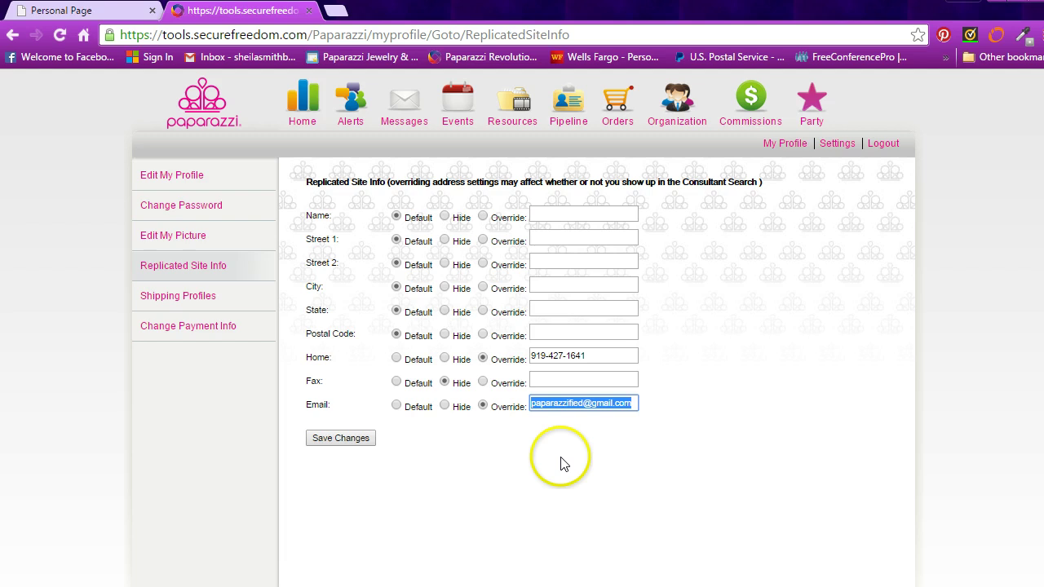
pyautogui.click(482, 449)
pyautogui.click(102, 12)
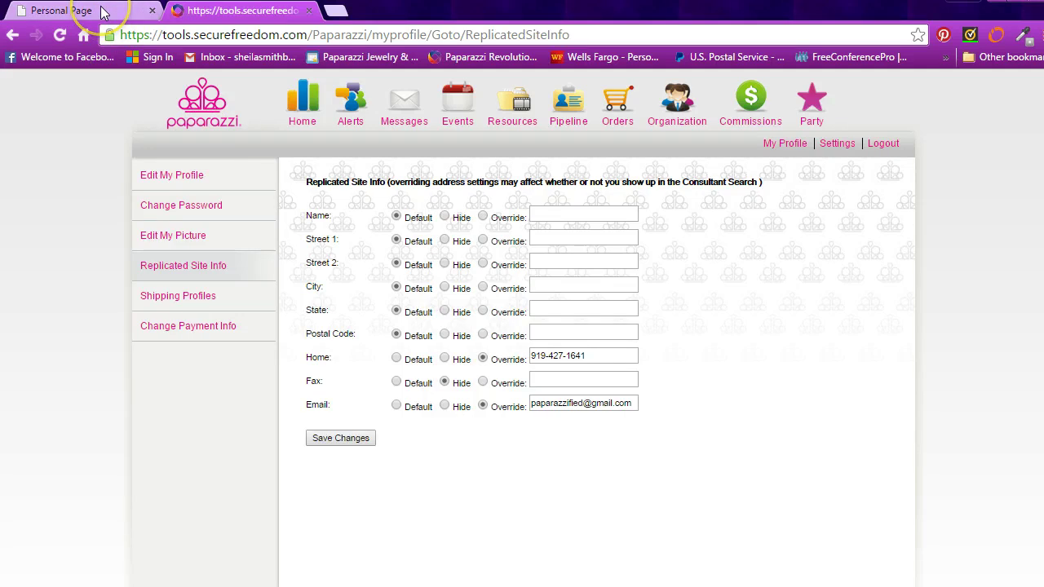
pyautogui.click(102, 11)
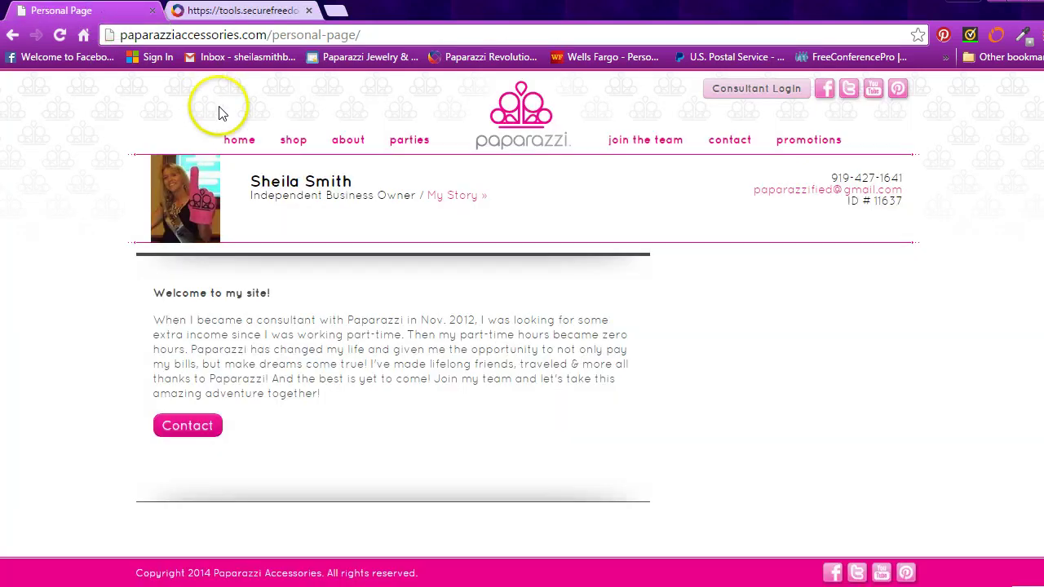
pyautogui.click(240, 142)
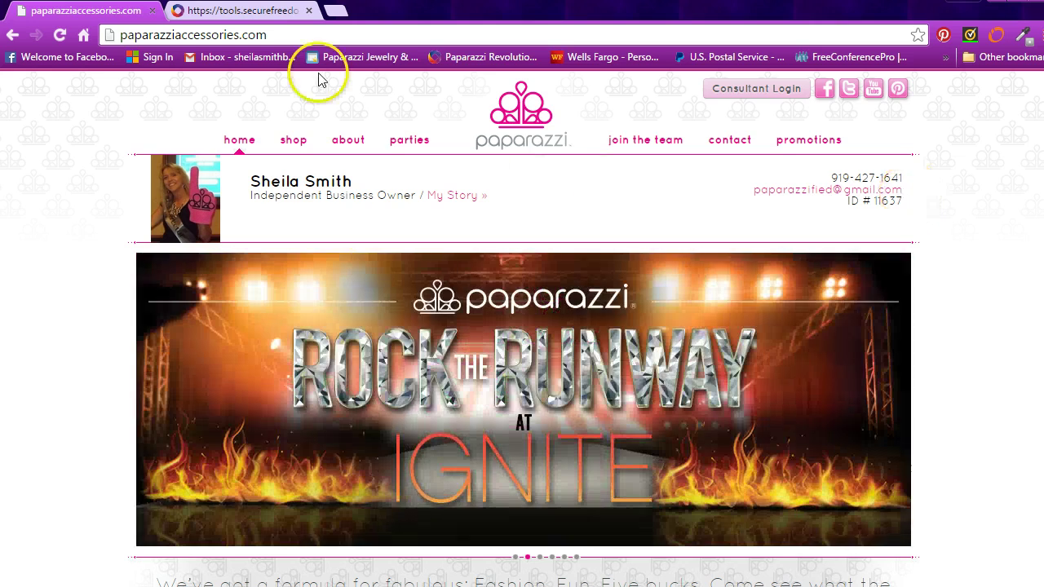
pyautogui.click(273, 17)
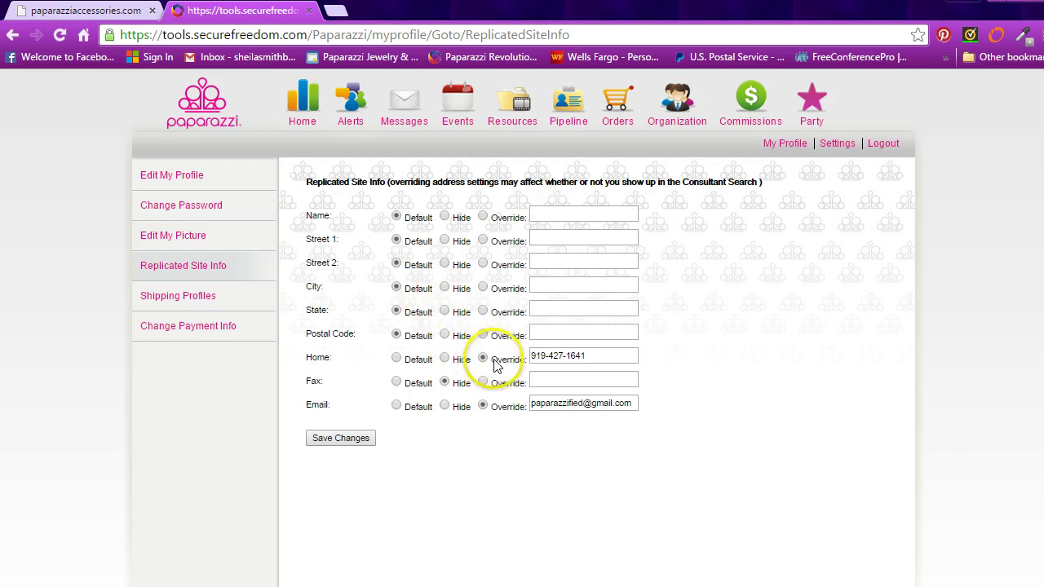
# Save the contact overrides, check the empty Shipping Profiles page, and return to the dashboard.
pyautogui.click(349, 447)
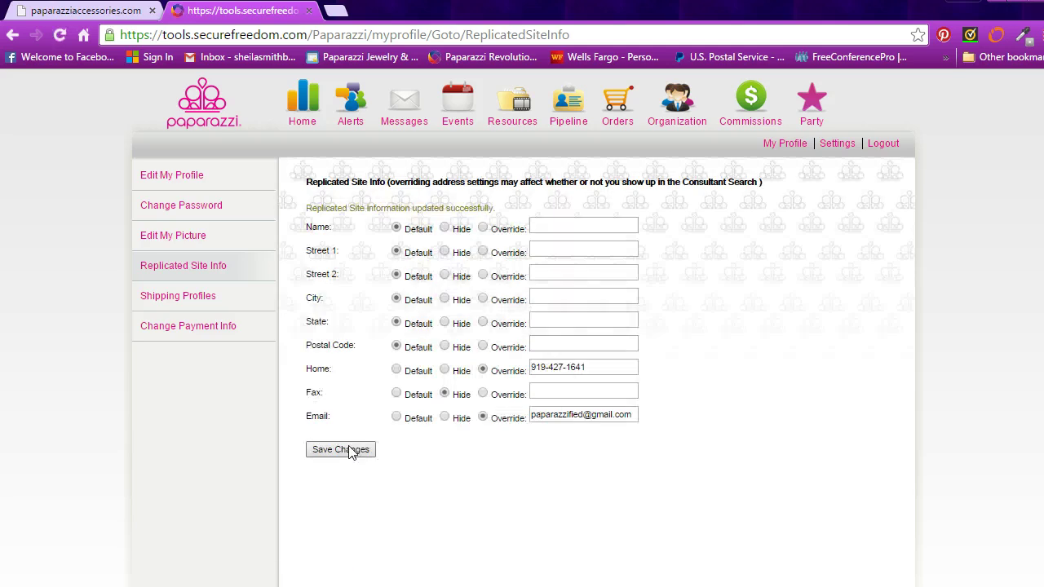
pyautogui.click(158, 301)
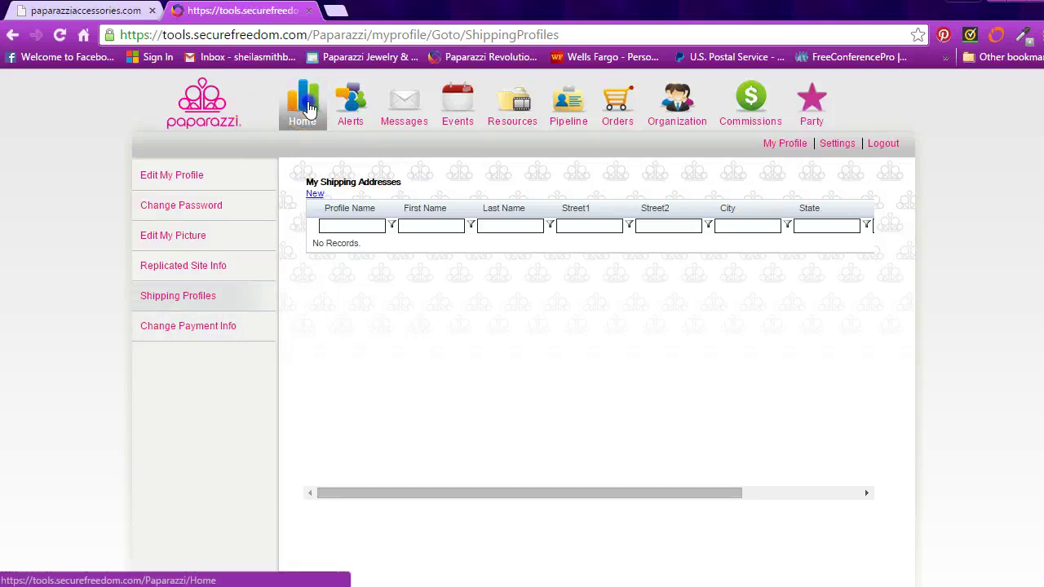
pyautogui.click(306, 104)
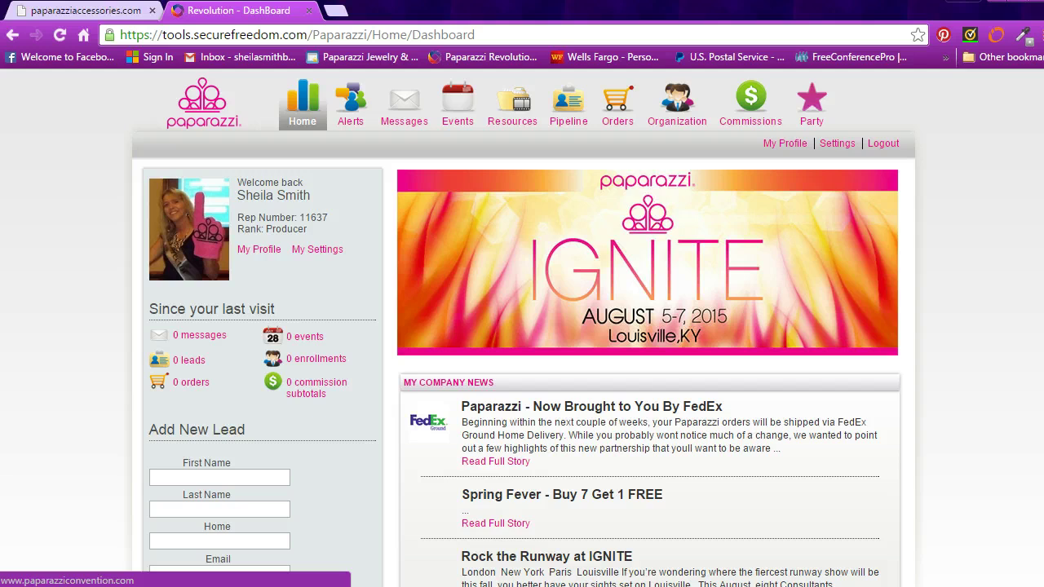
pyautogui.click(1000, 219)
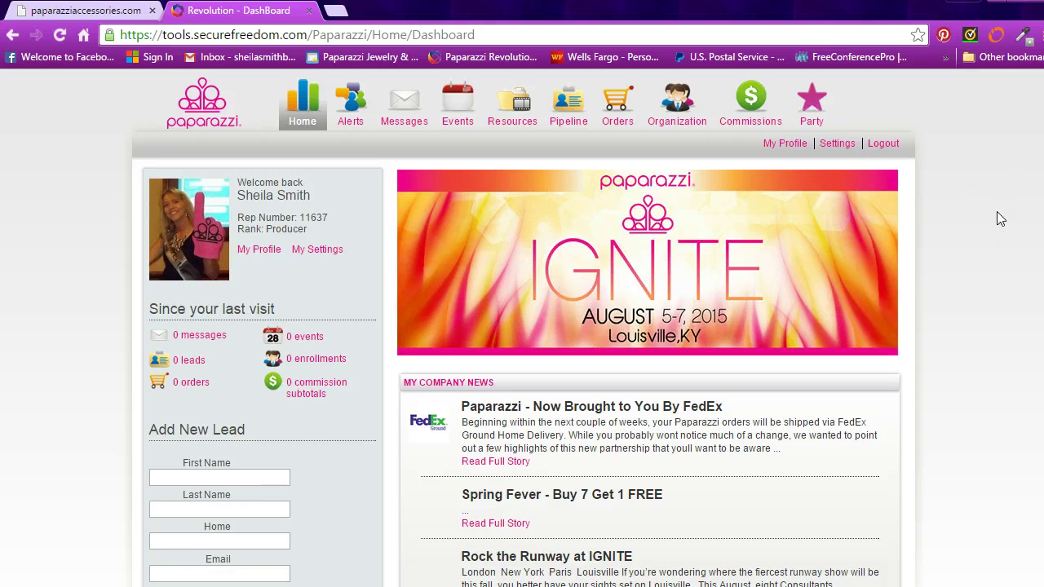
pyautogui.click(861, 296)
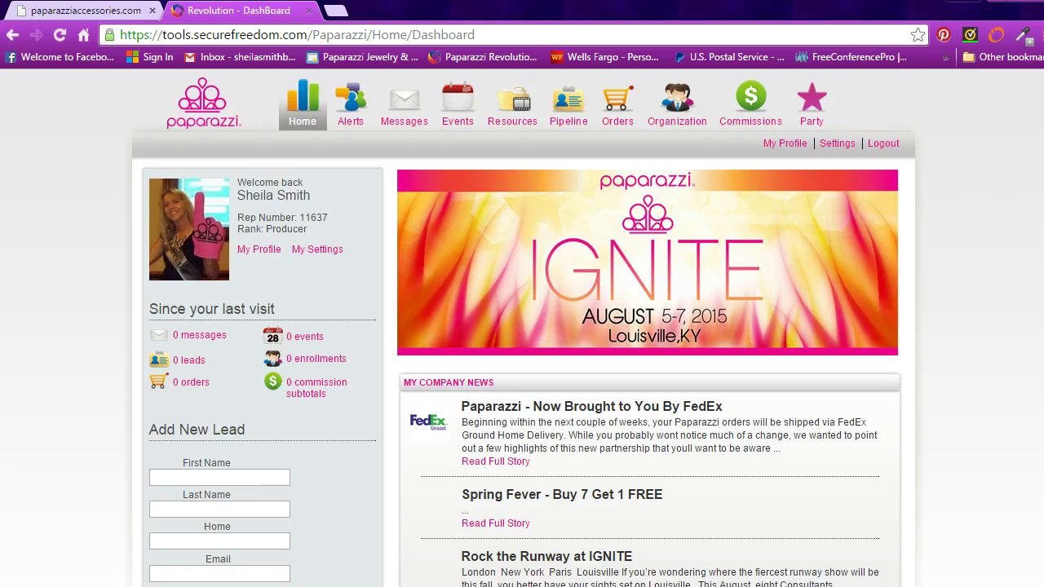